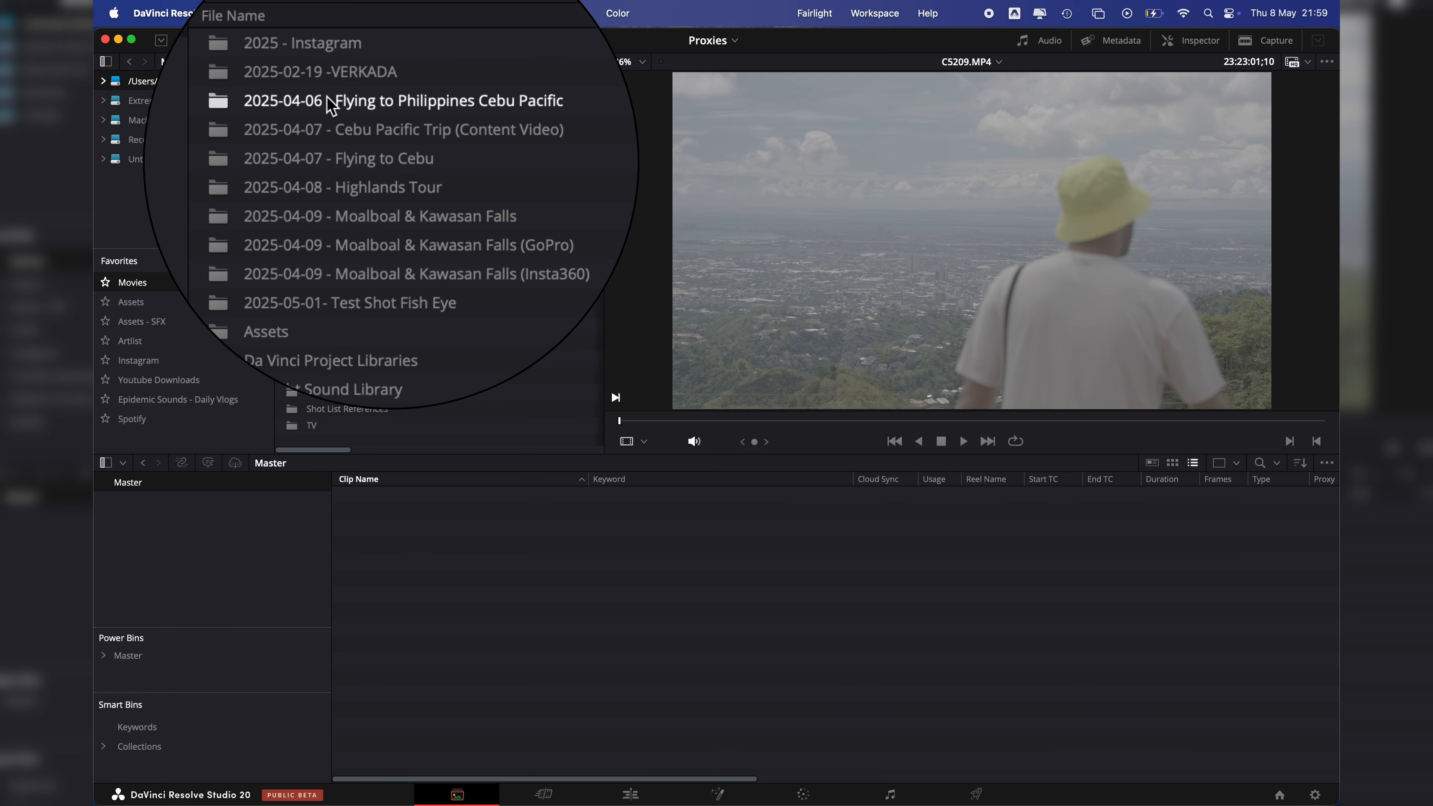
Step: Import the four folders from 2025-04-06 - Flying to Philippines Cebu Pacific through 2025-04-08 - Highlands Tour as bins, keeping their folder structure
left_click(327, 97)
left_click(365, 188, "shift")
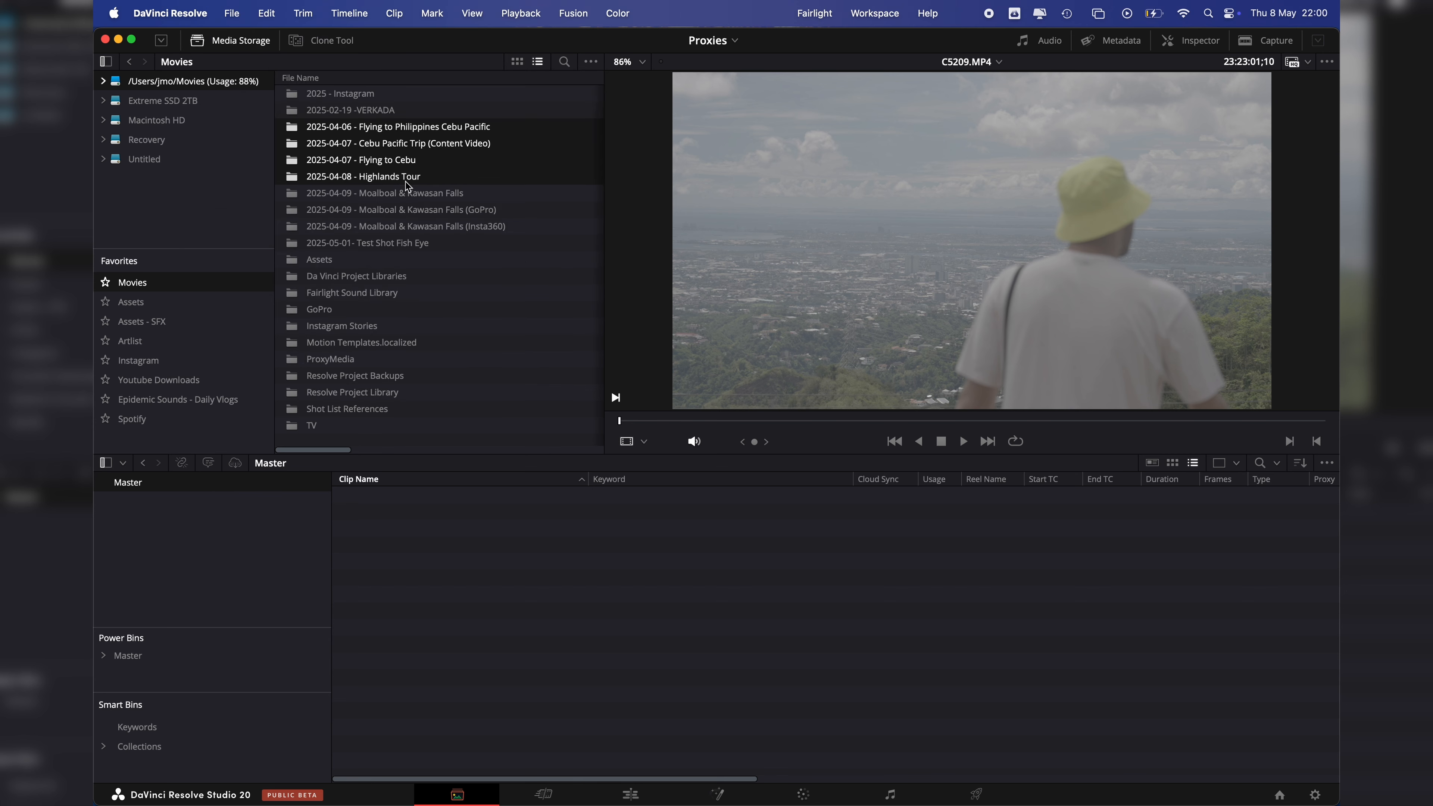
left_click_drag(410, 155, 169, 541)
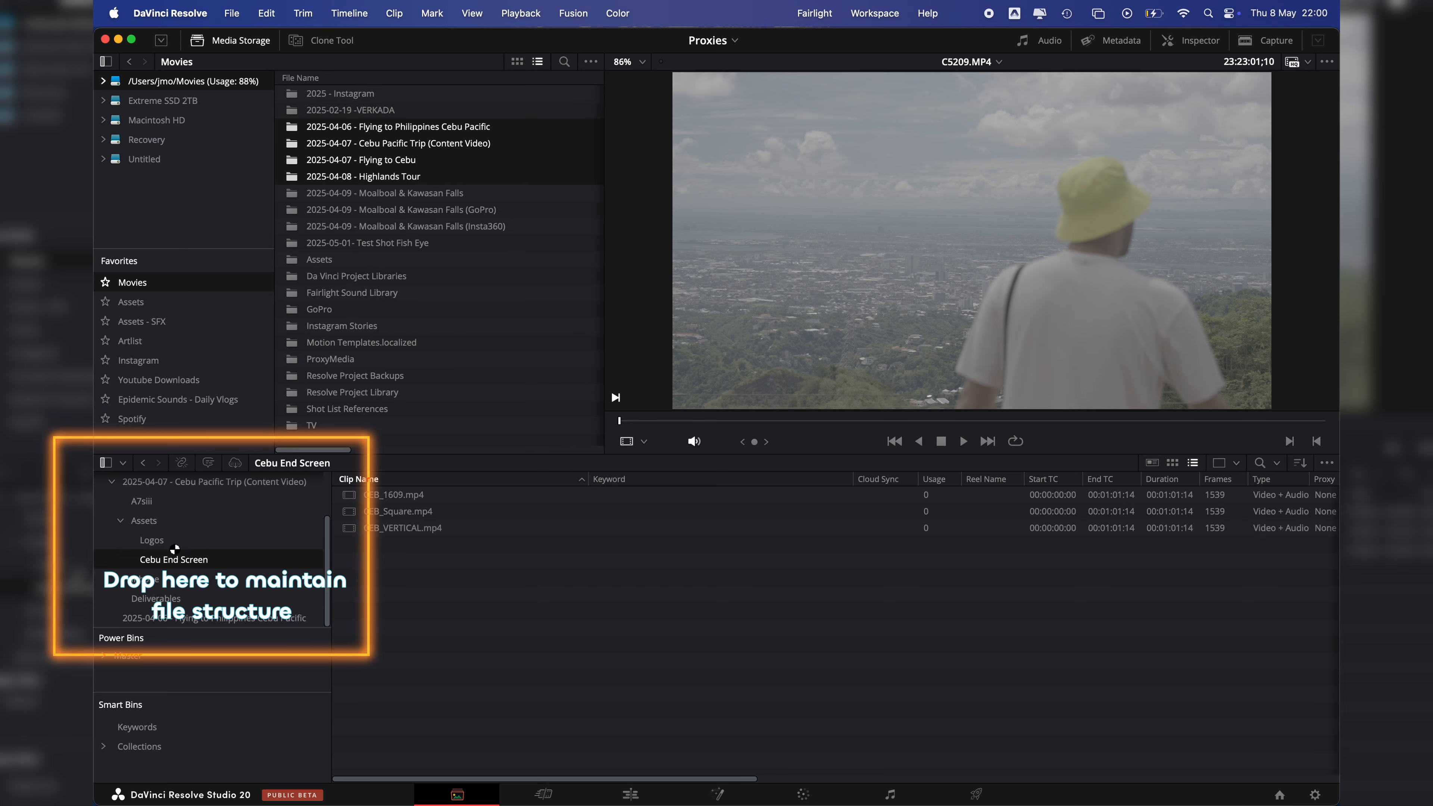
Step: View the clips in the 2025-04-06 - Flying to Philippines Cebu Pacific bin and return to the Master bin
left_click(132, 488)
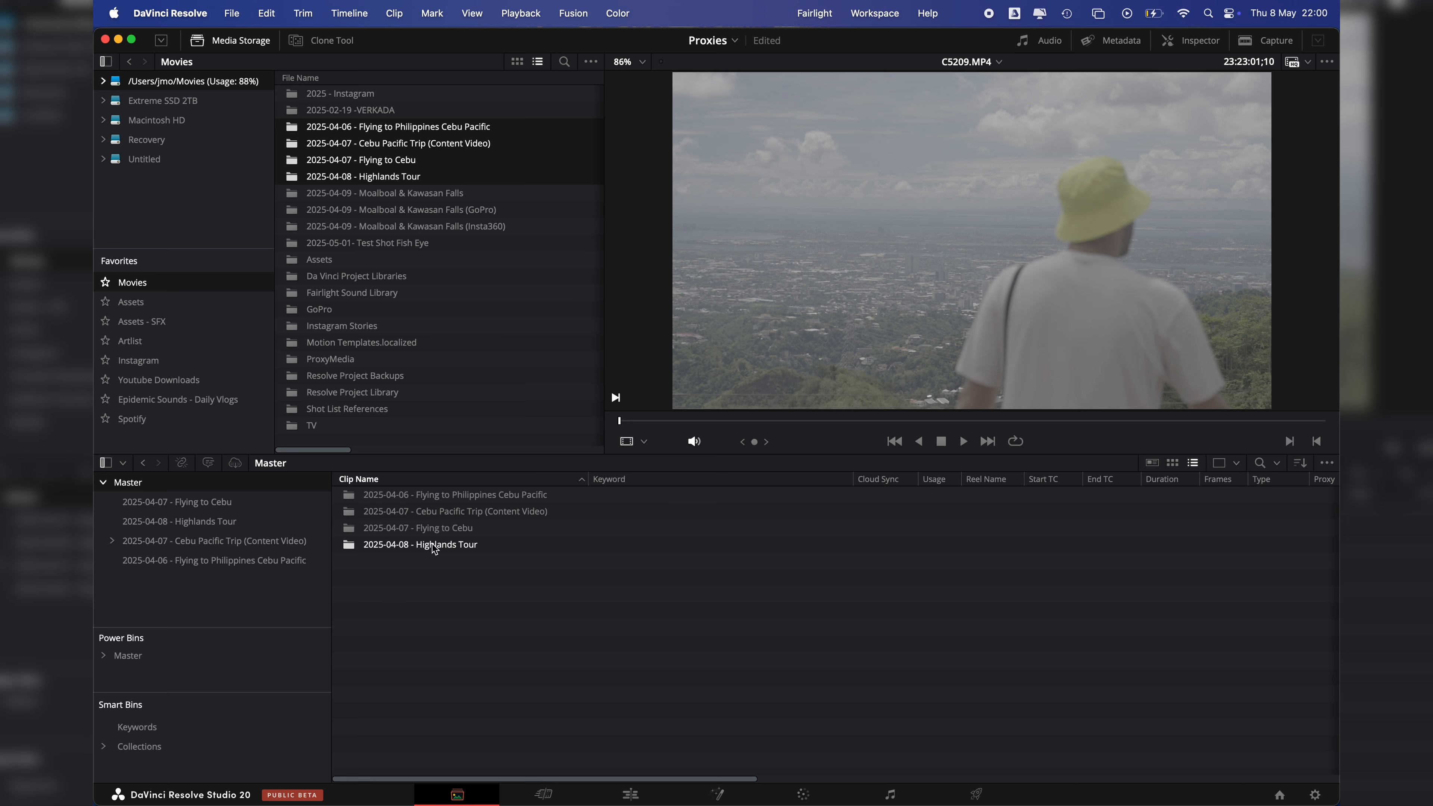
double_click(455, 495)
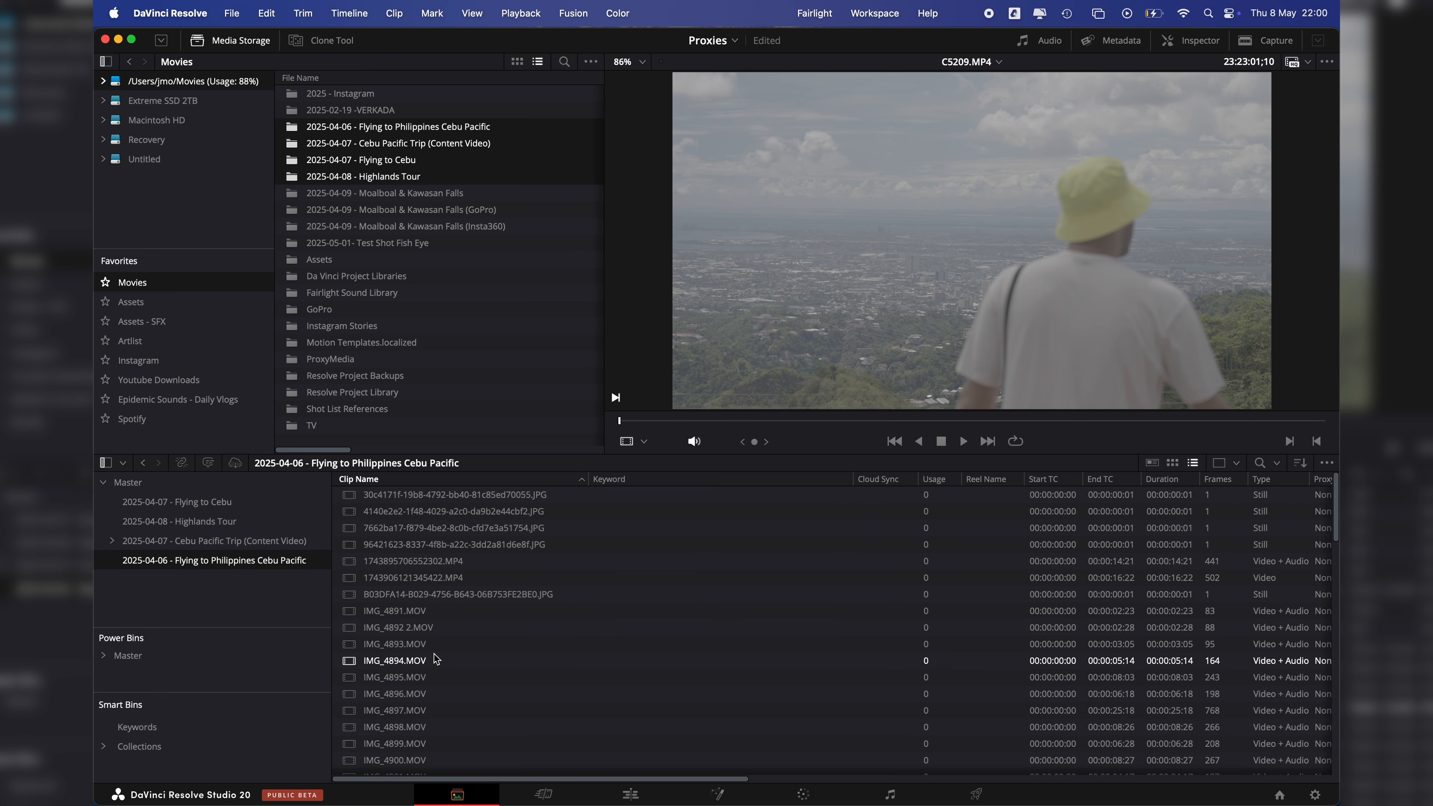
left_click(117, 484)
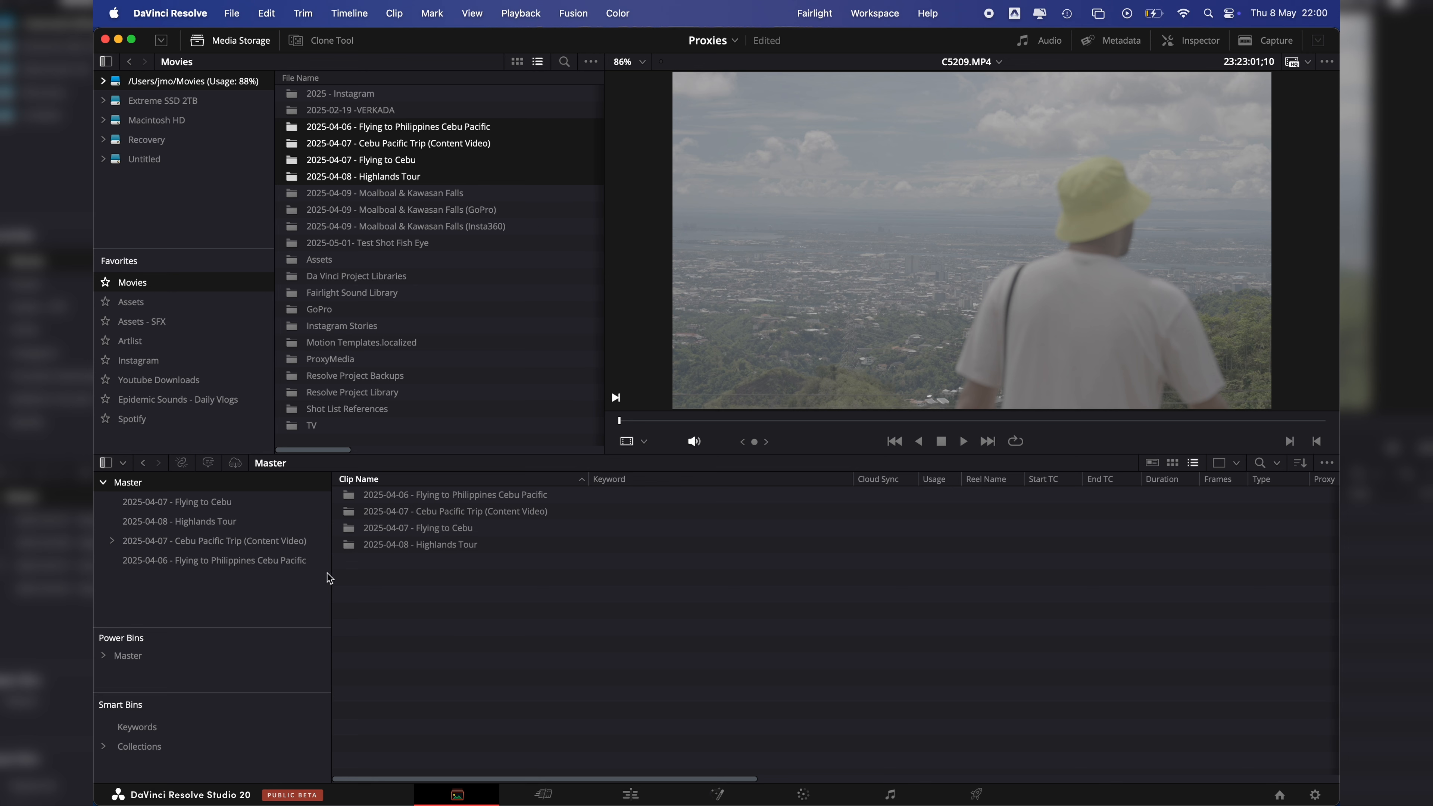
Step: Select all four imported bins under Master together and look through their combined clip list
left_click(172, 505)
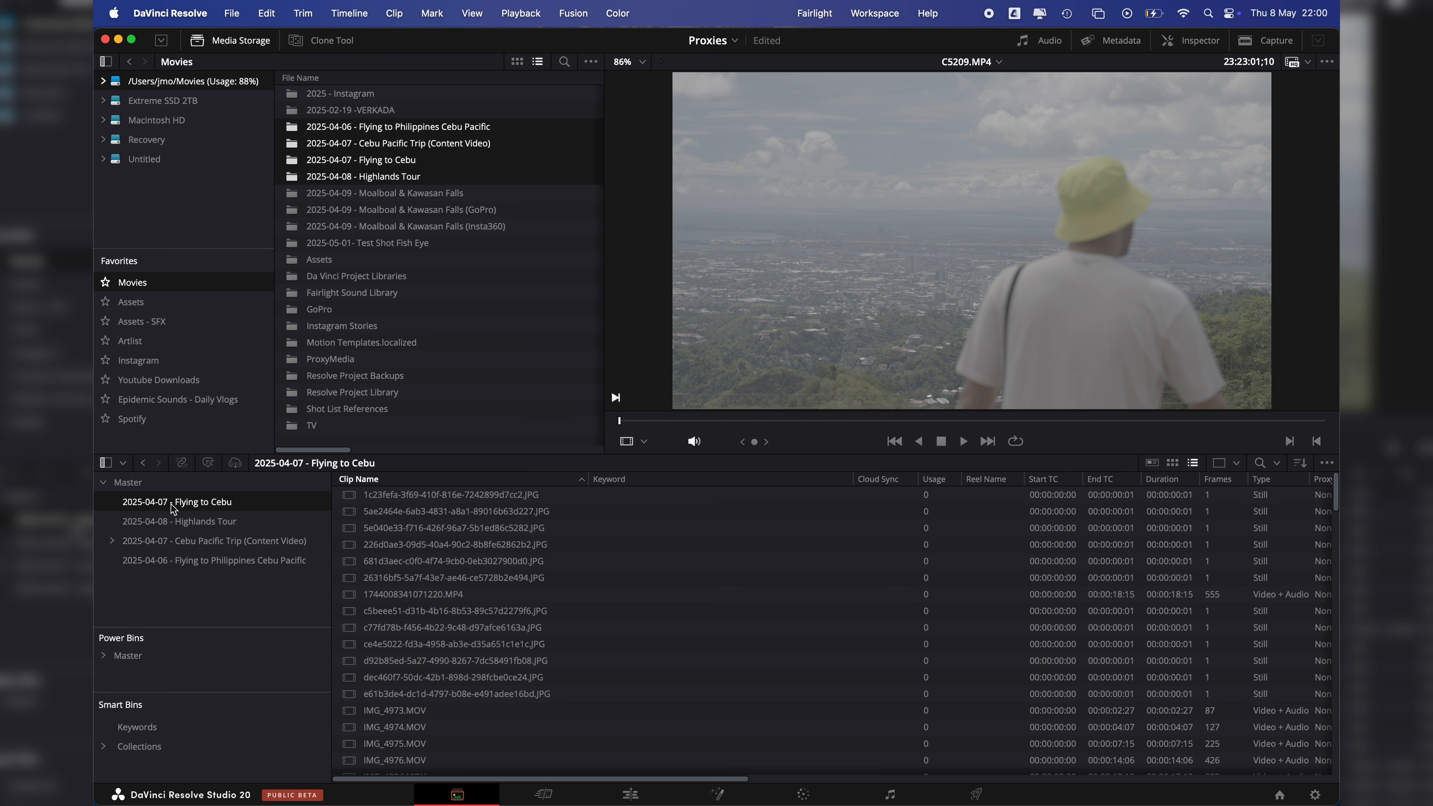
left_click(192, 560, "shift")
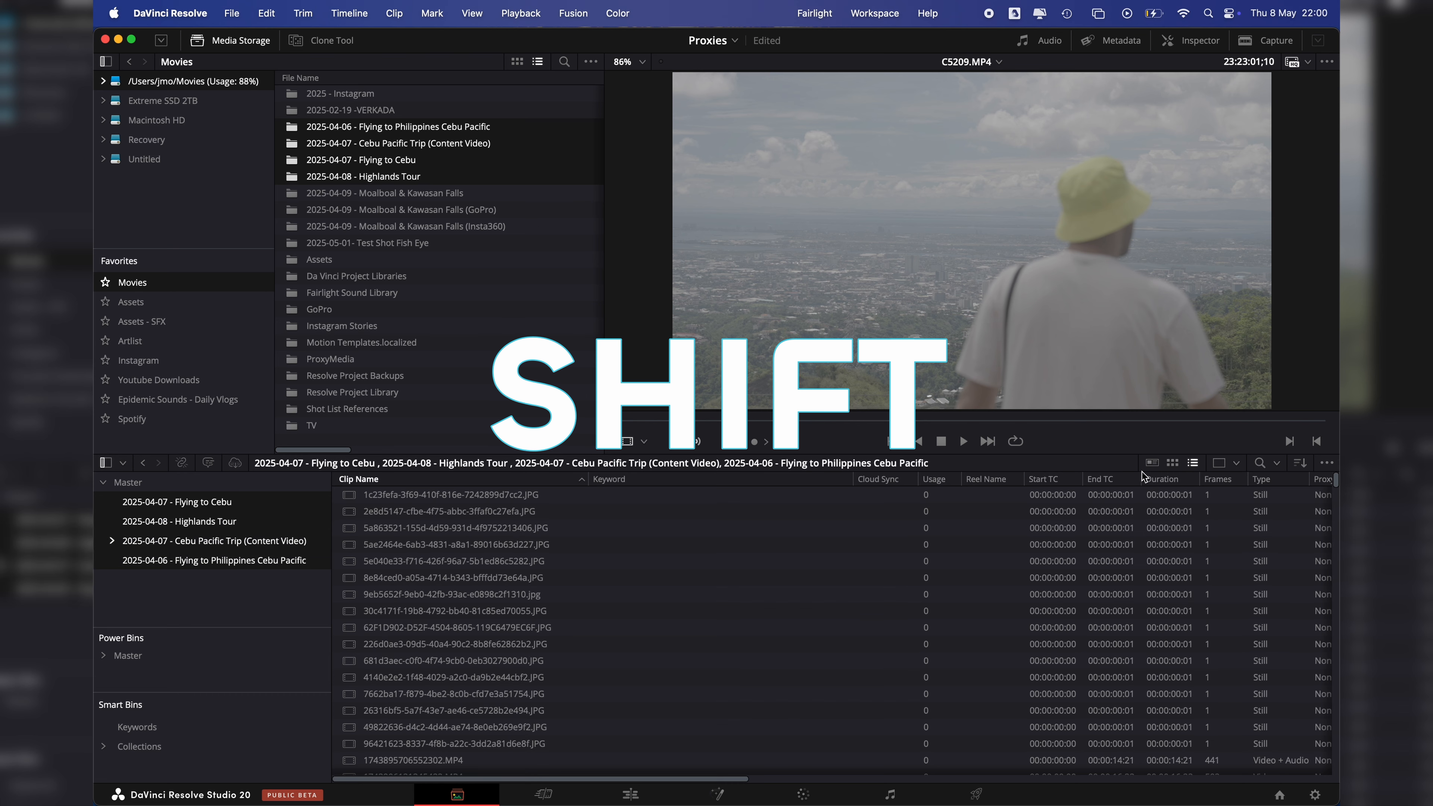
left_click_drag(1335, 481, 1328, 759)
left_click(347, 521)
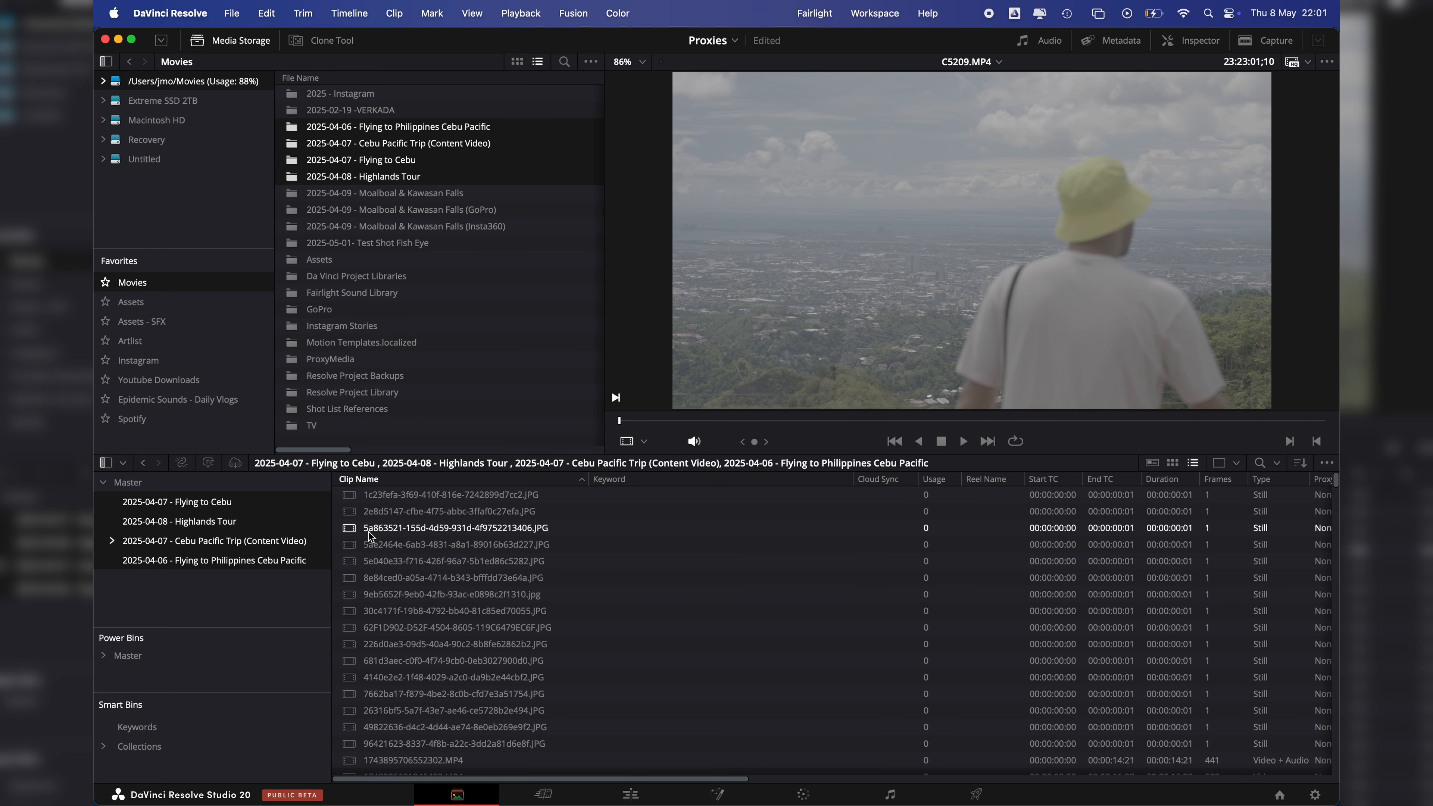
left_click(397, 518)
left_click(489, 576)
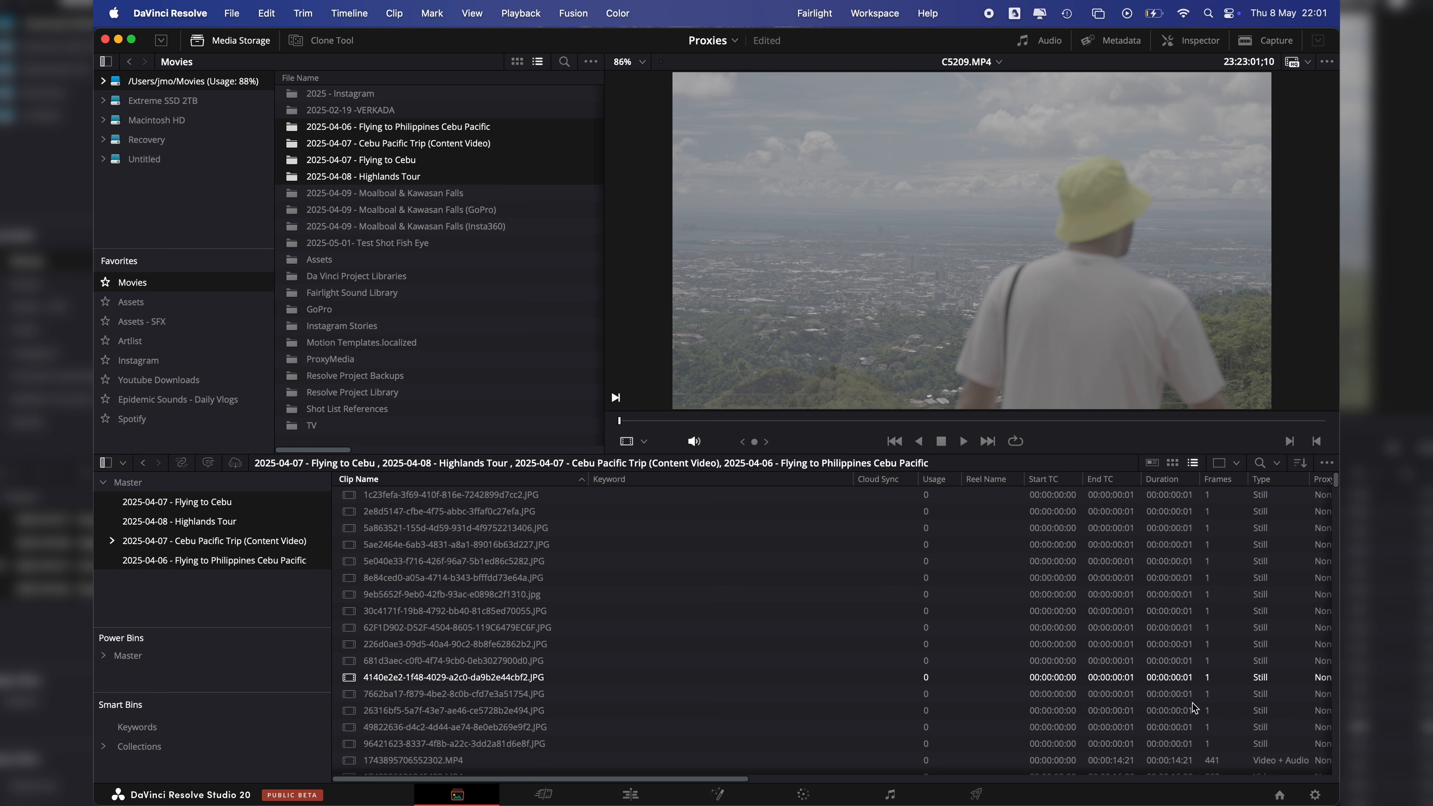
Step: Set the project's proxy media resolution to Half and its proxy media format to H.264
left_click(1315, 794)
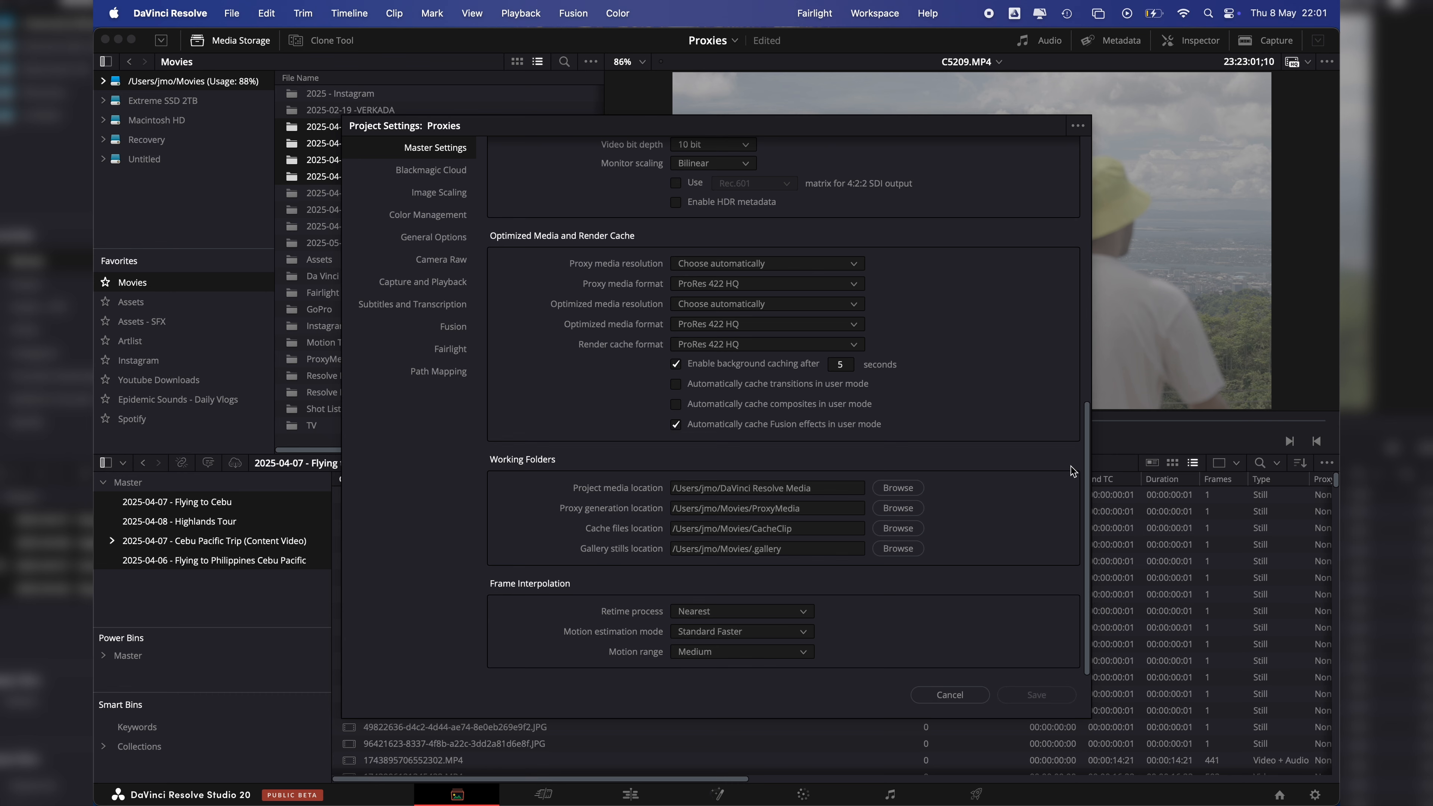
scroll(1088, 457, "up", 4)
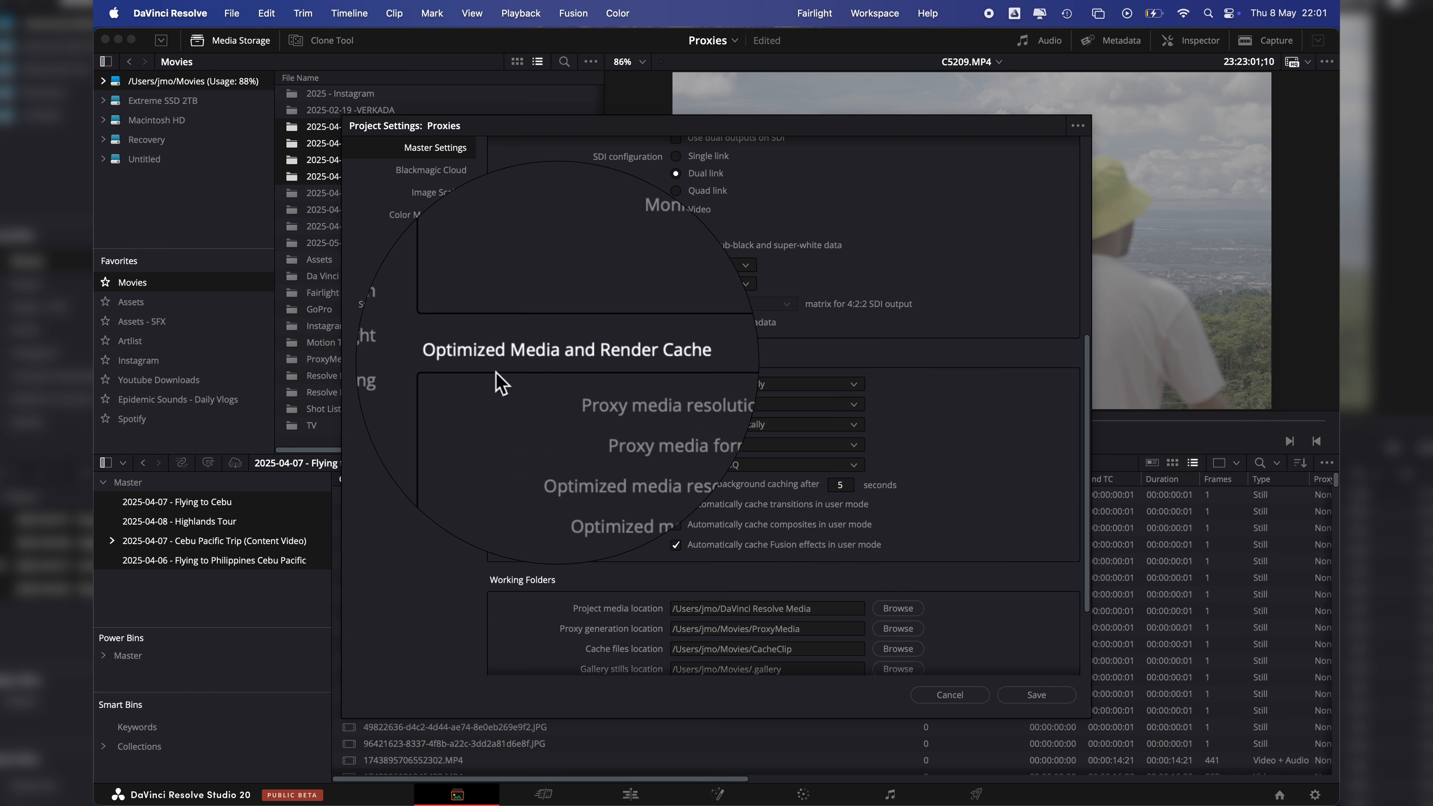
scroll(607, 399, "up", 1)
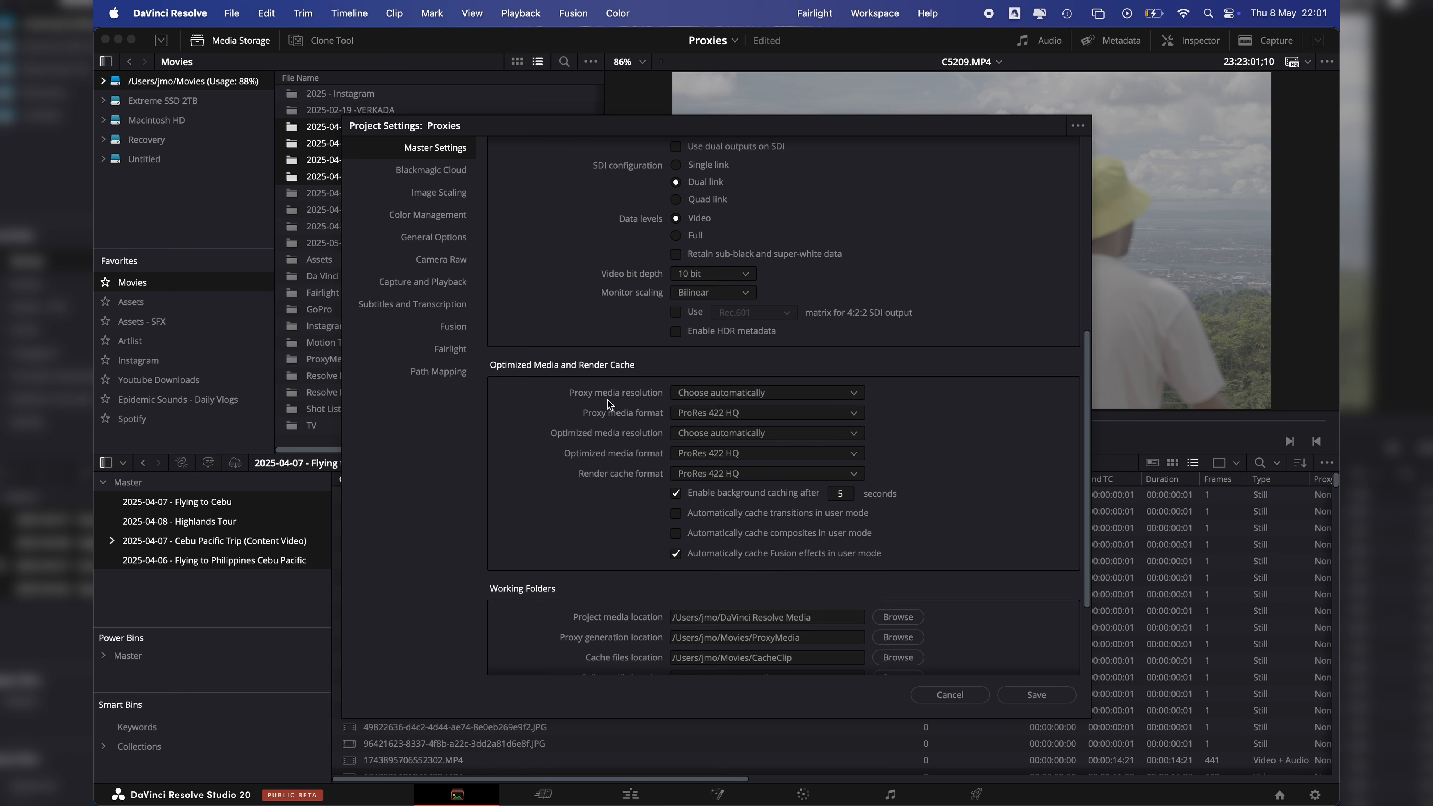
left_click(853, 394)
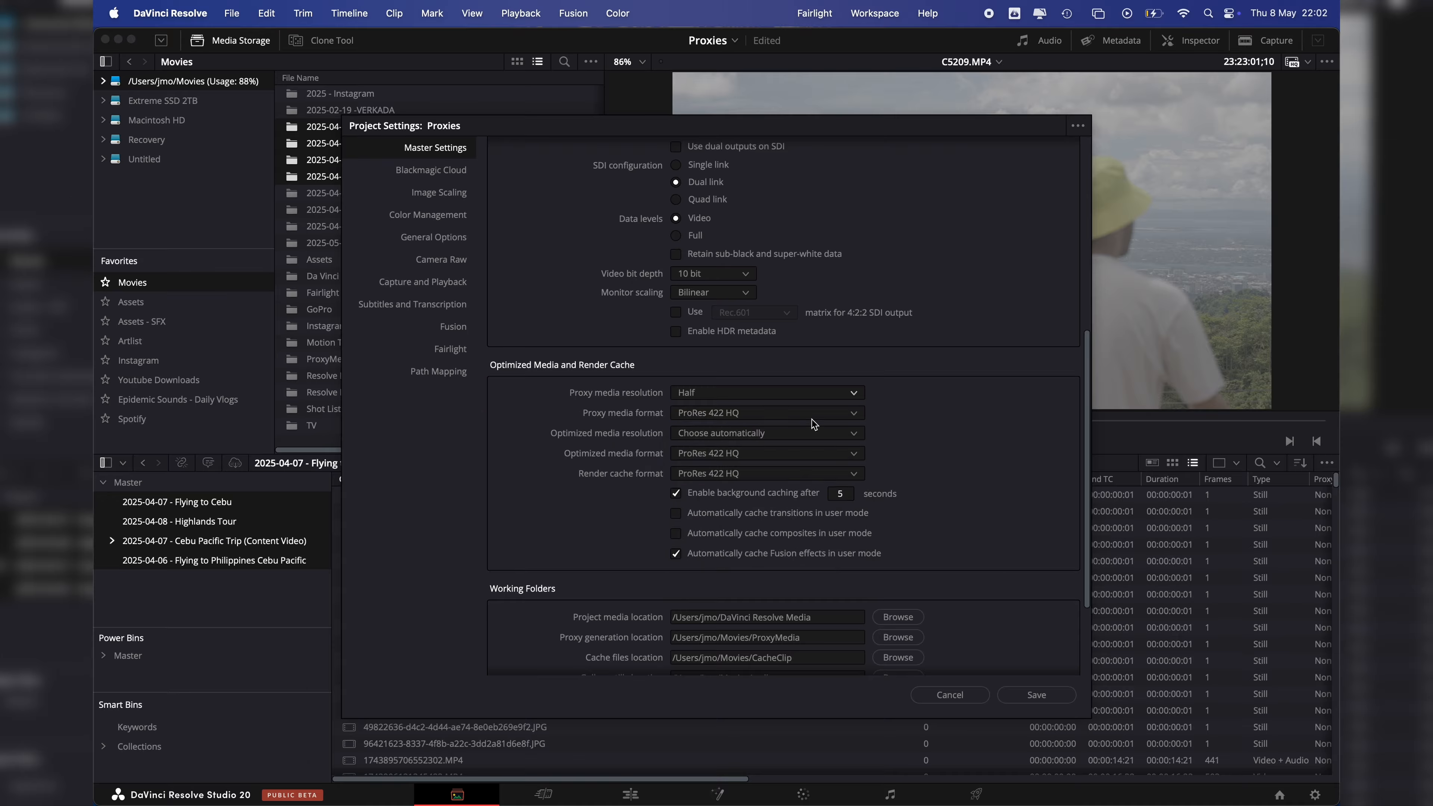
left_click(811, 418)
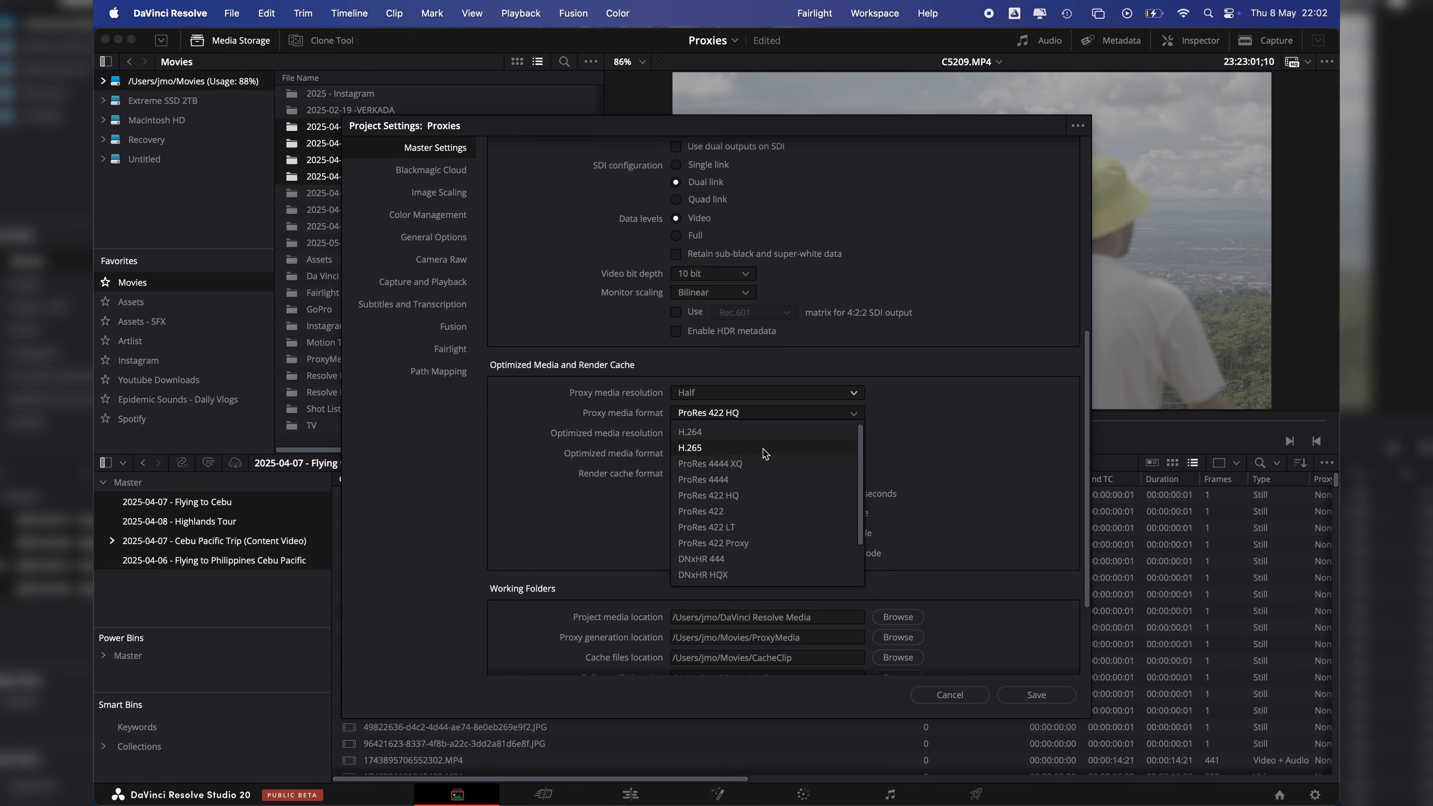
left_click(720, 435)
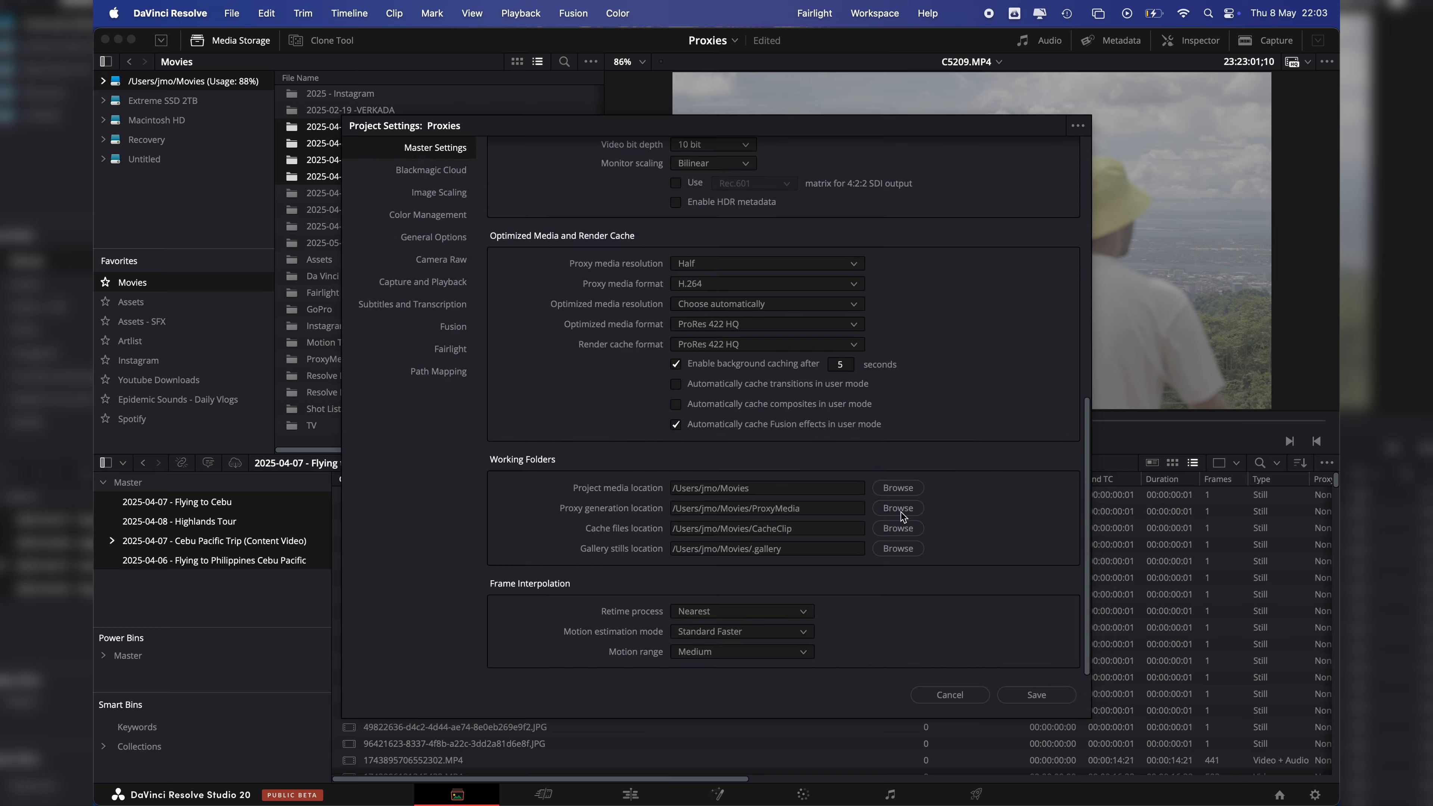
Step: Choose the ProxyMedia folder inside Movies as the project's proxy generation location
left_click(898, 509)
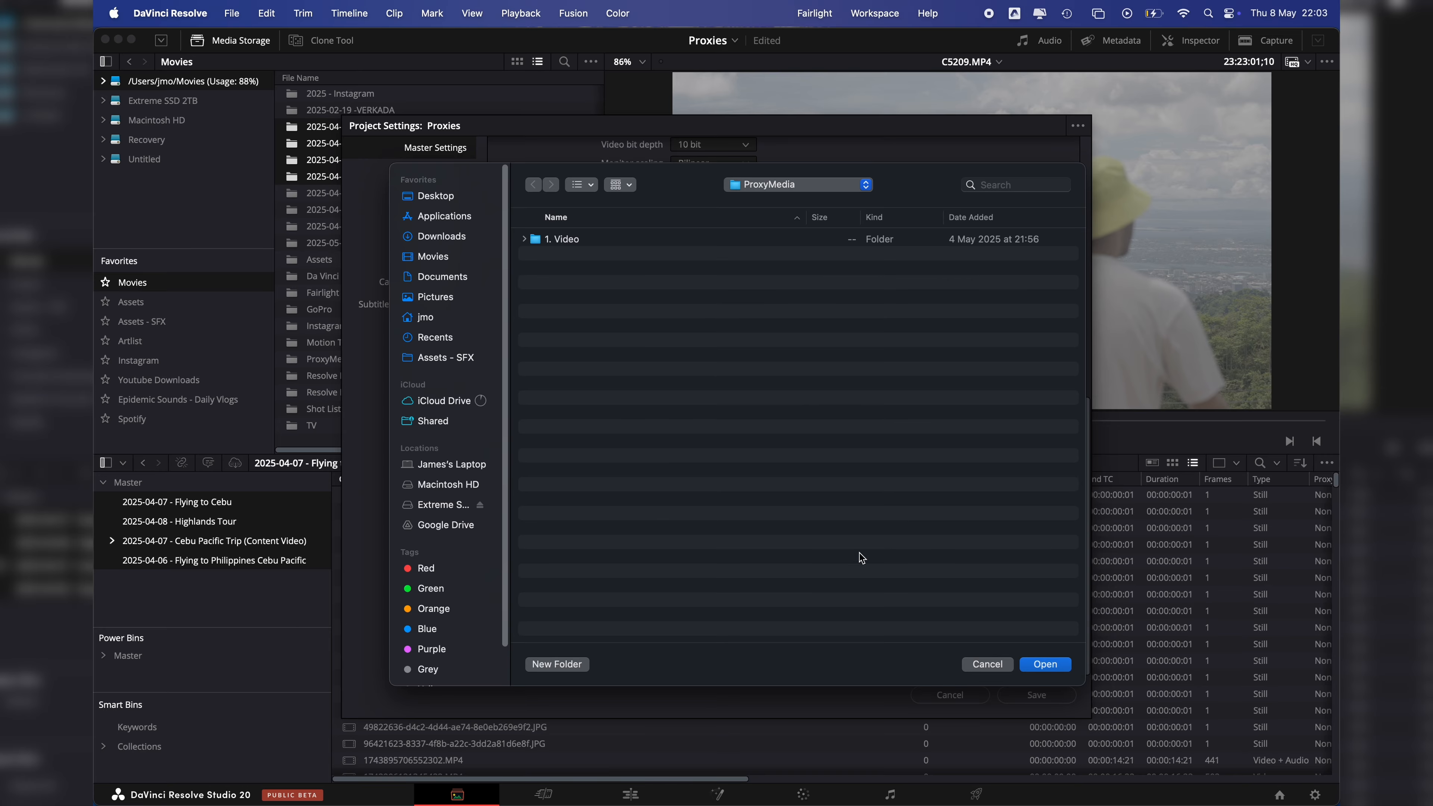
left_click(436, 257)
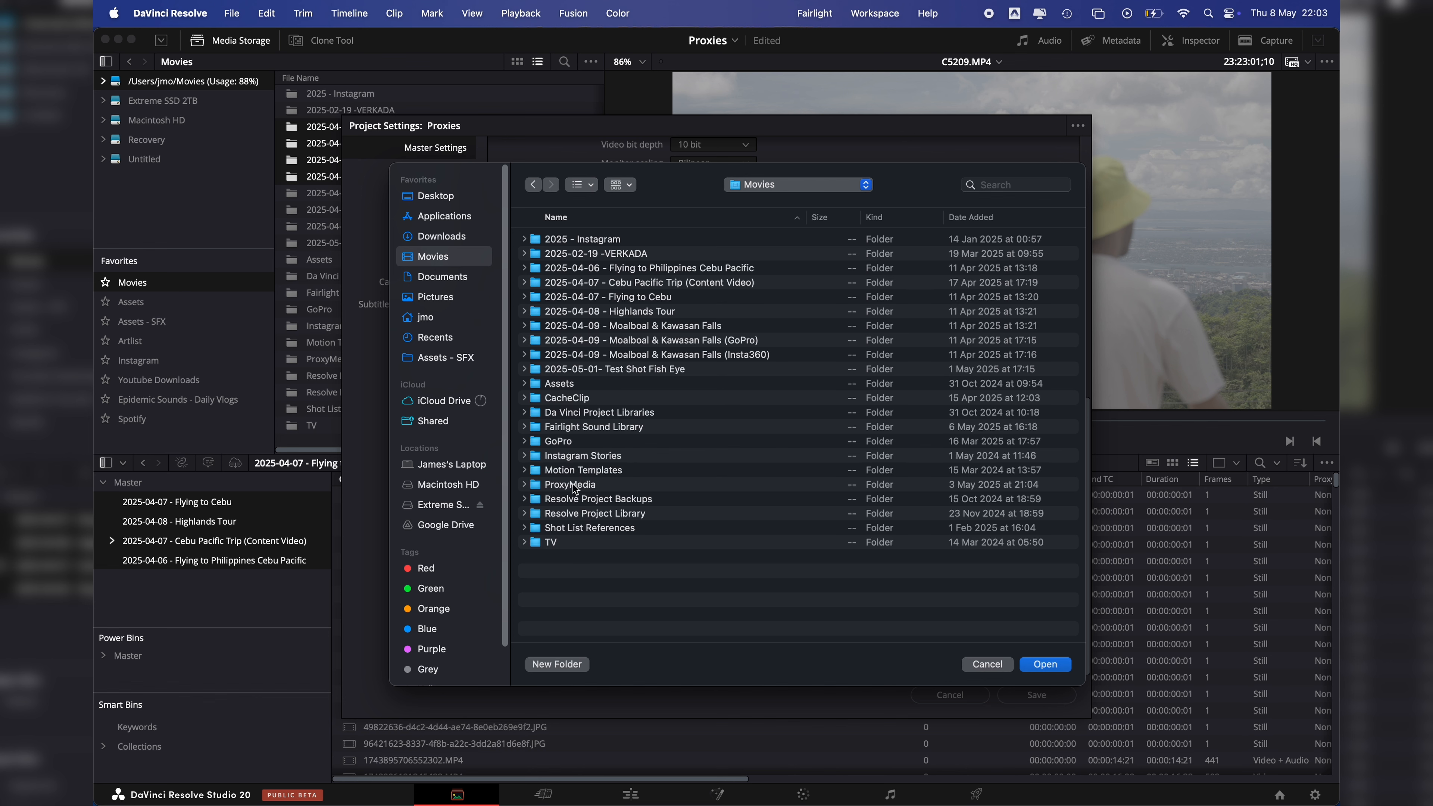
left_click(562, 485)
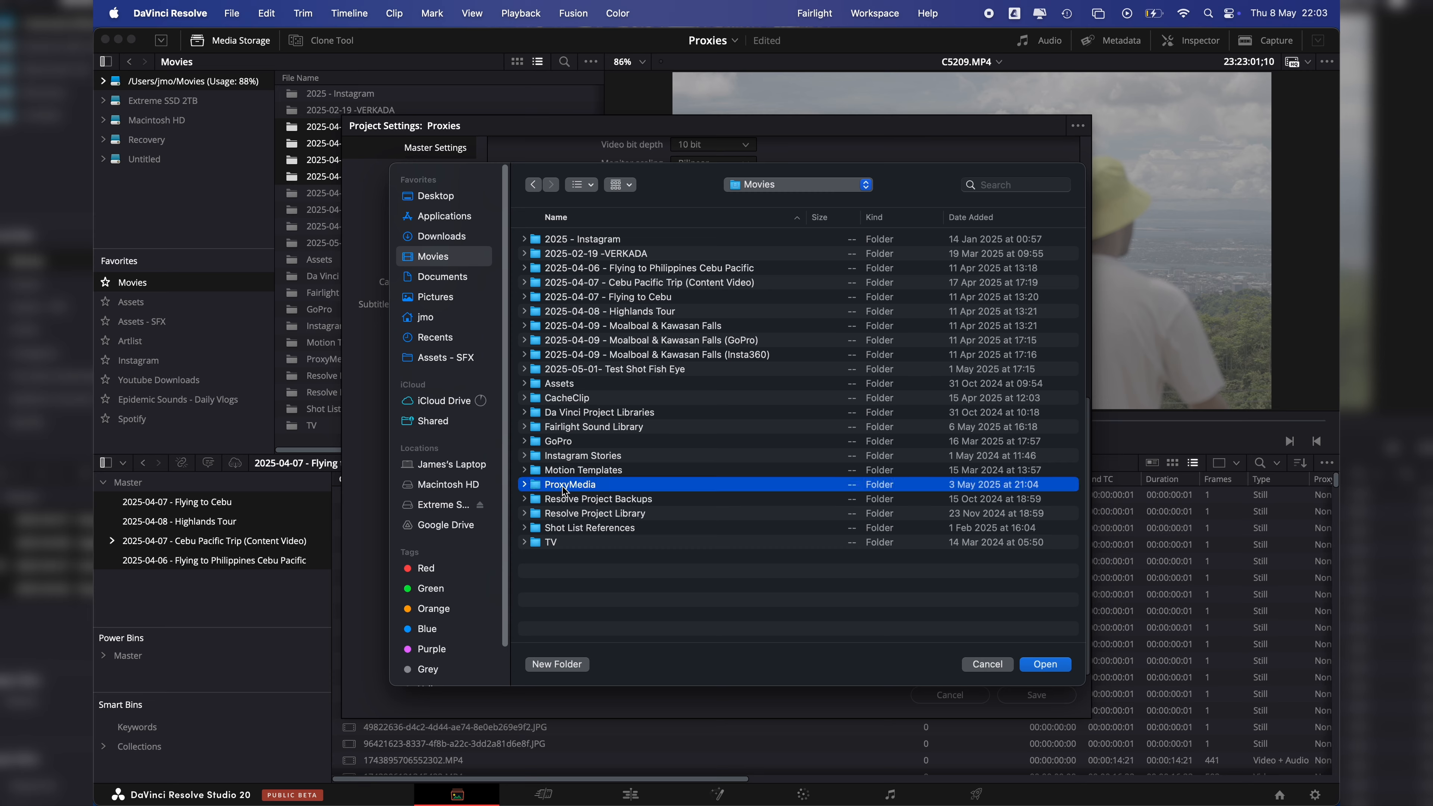
key("Return")
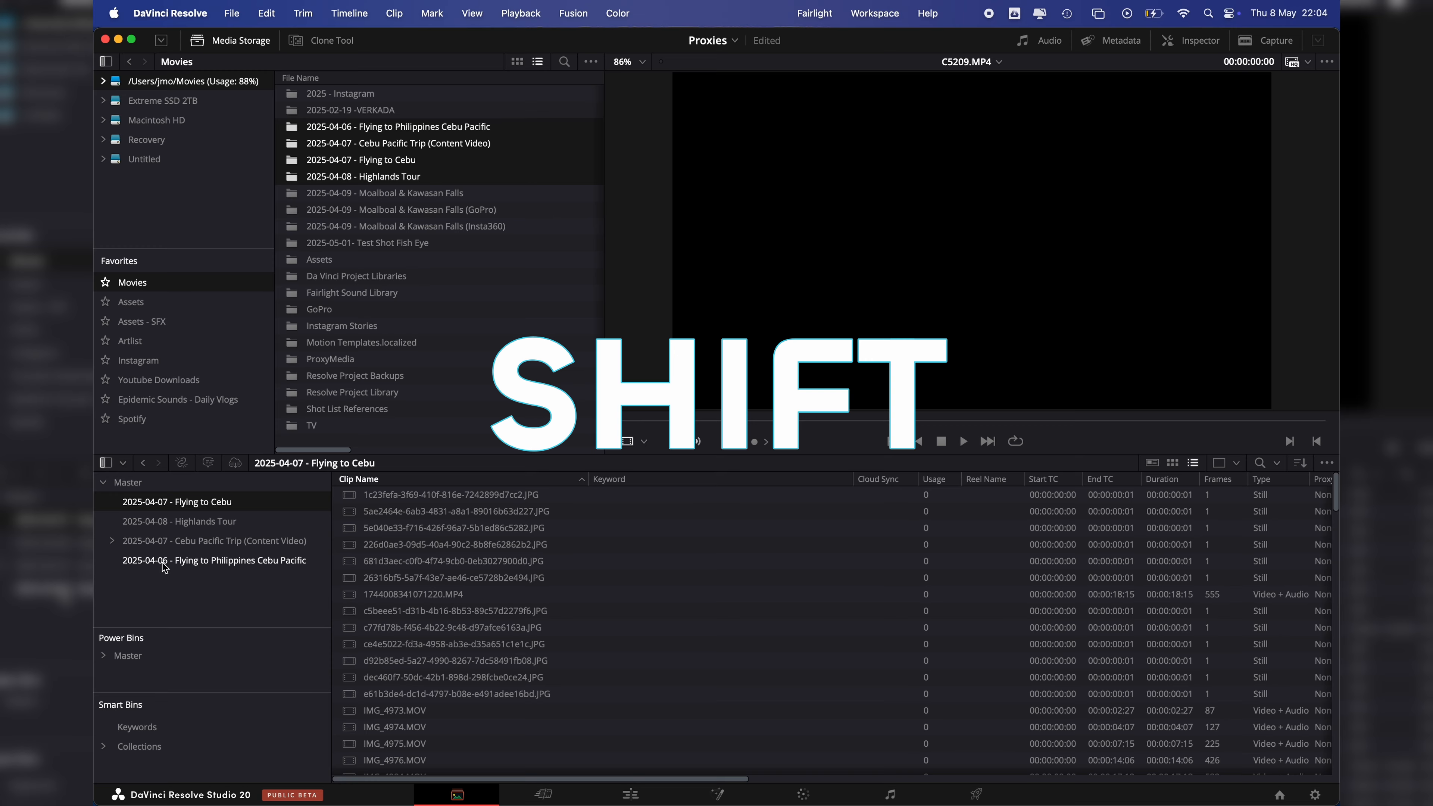
Step: Generate proxy media for all clips in the four imported bins
left_click(161, 560, "shift")
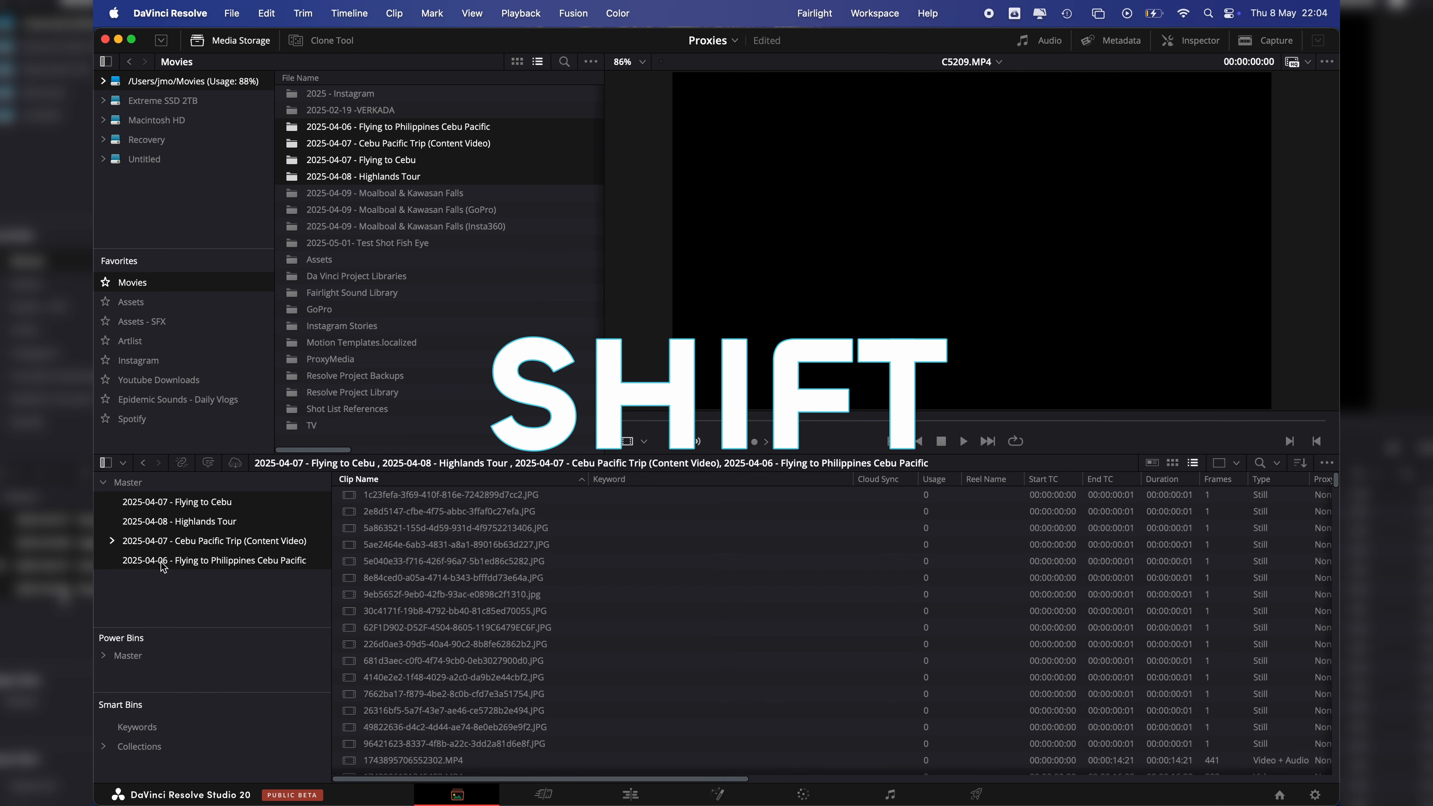
left_click(490, 598)
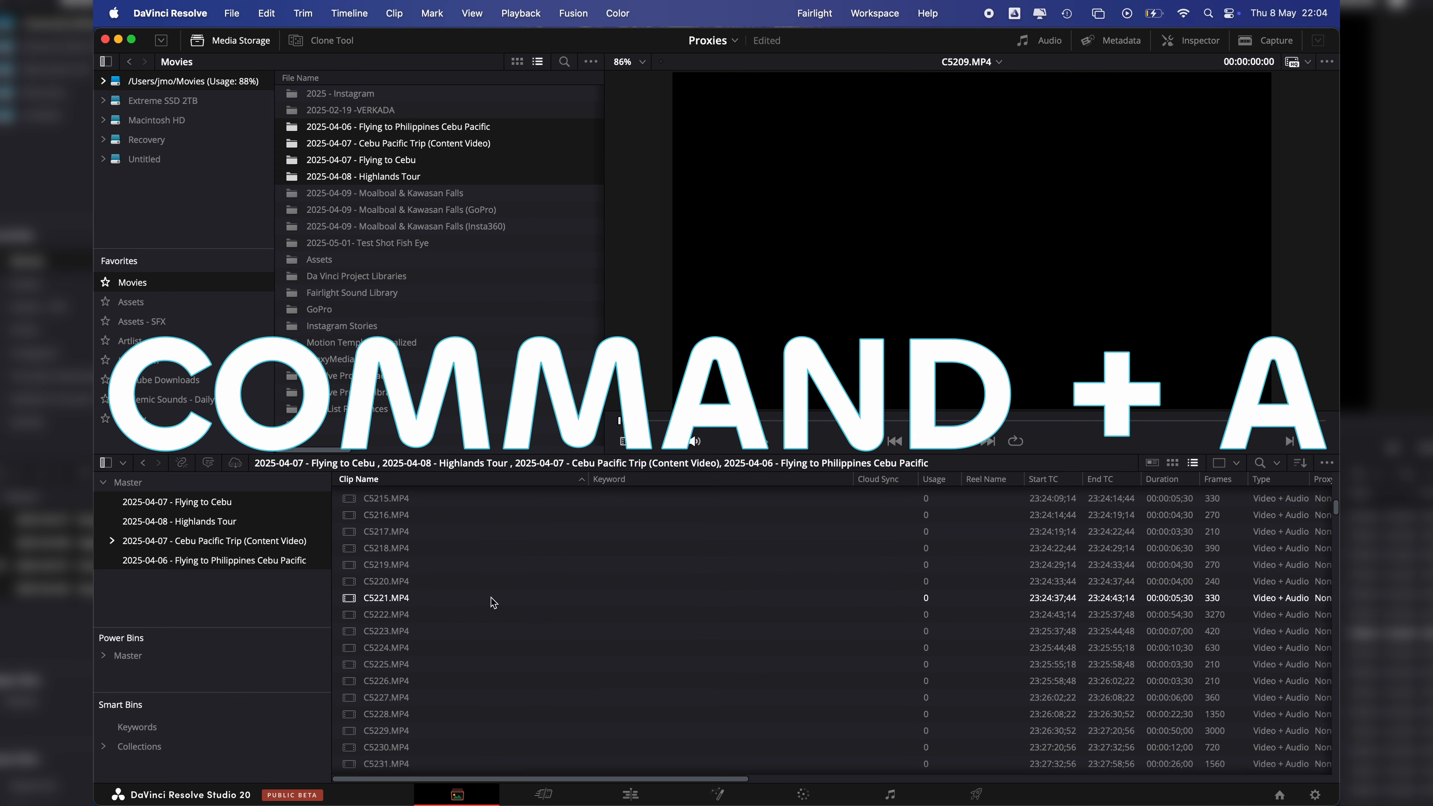
key("super+a")
scroll(654, 656, "up", 15)
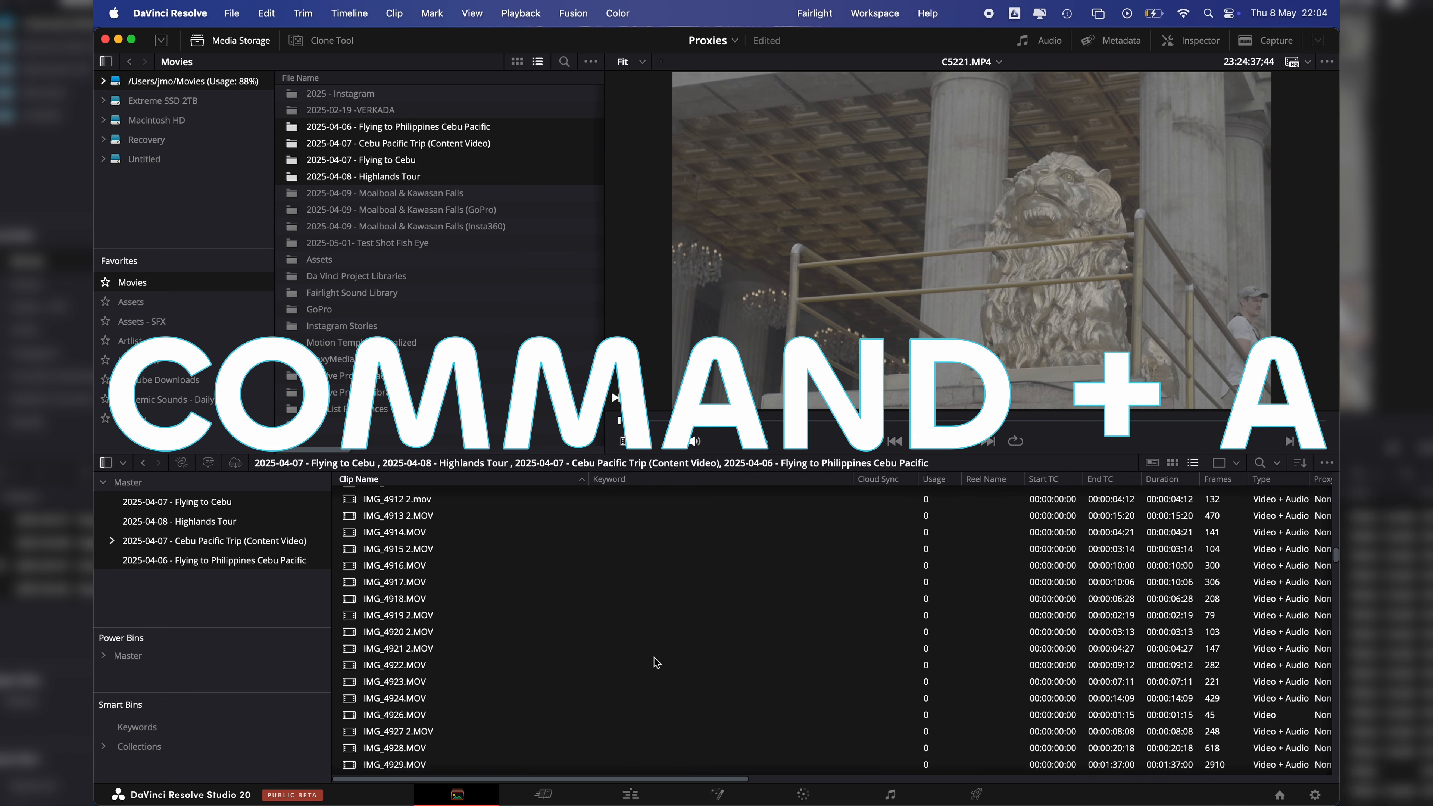
right_click(657, 596)
mouse_move(715, 485)
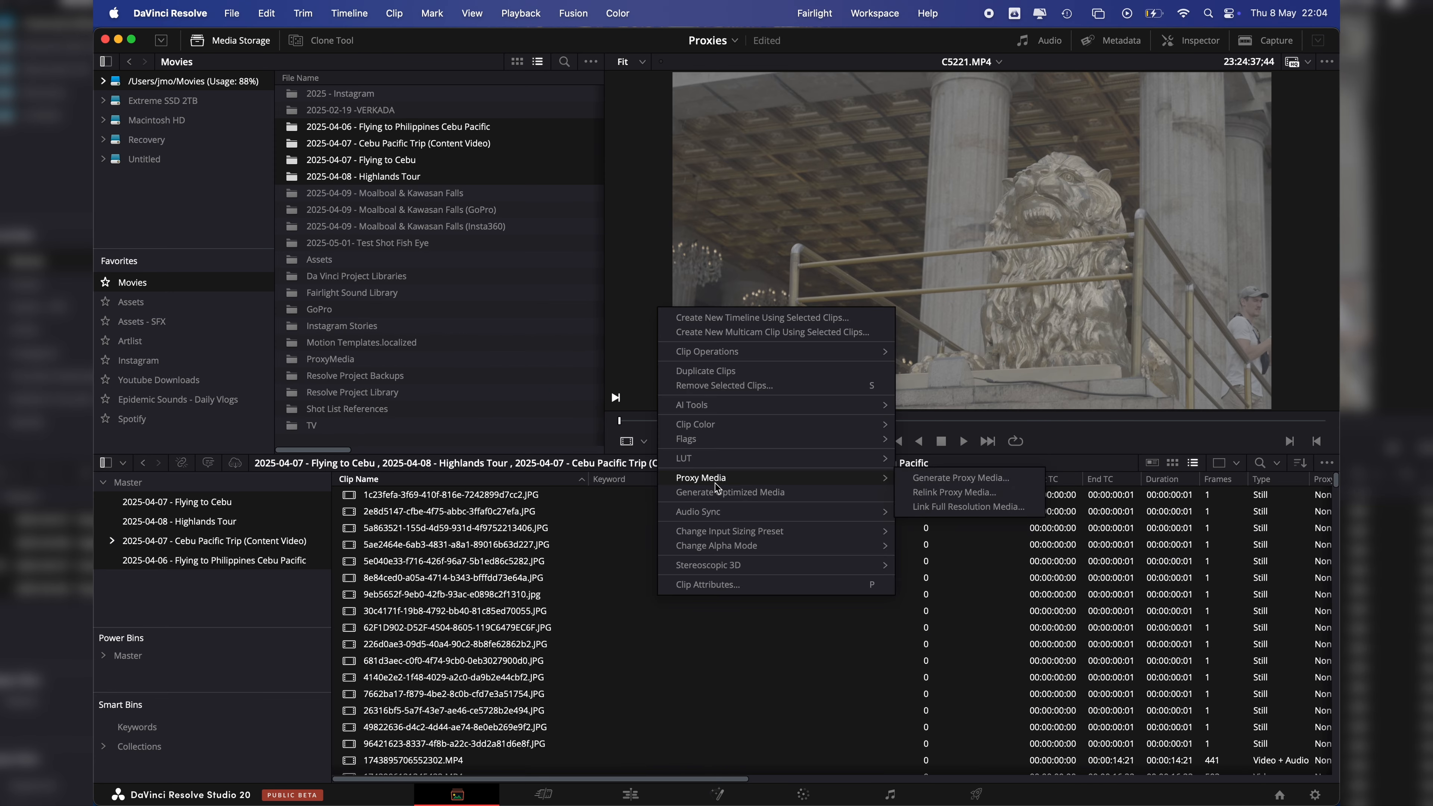
left_click(935, 476)
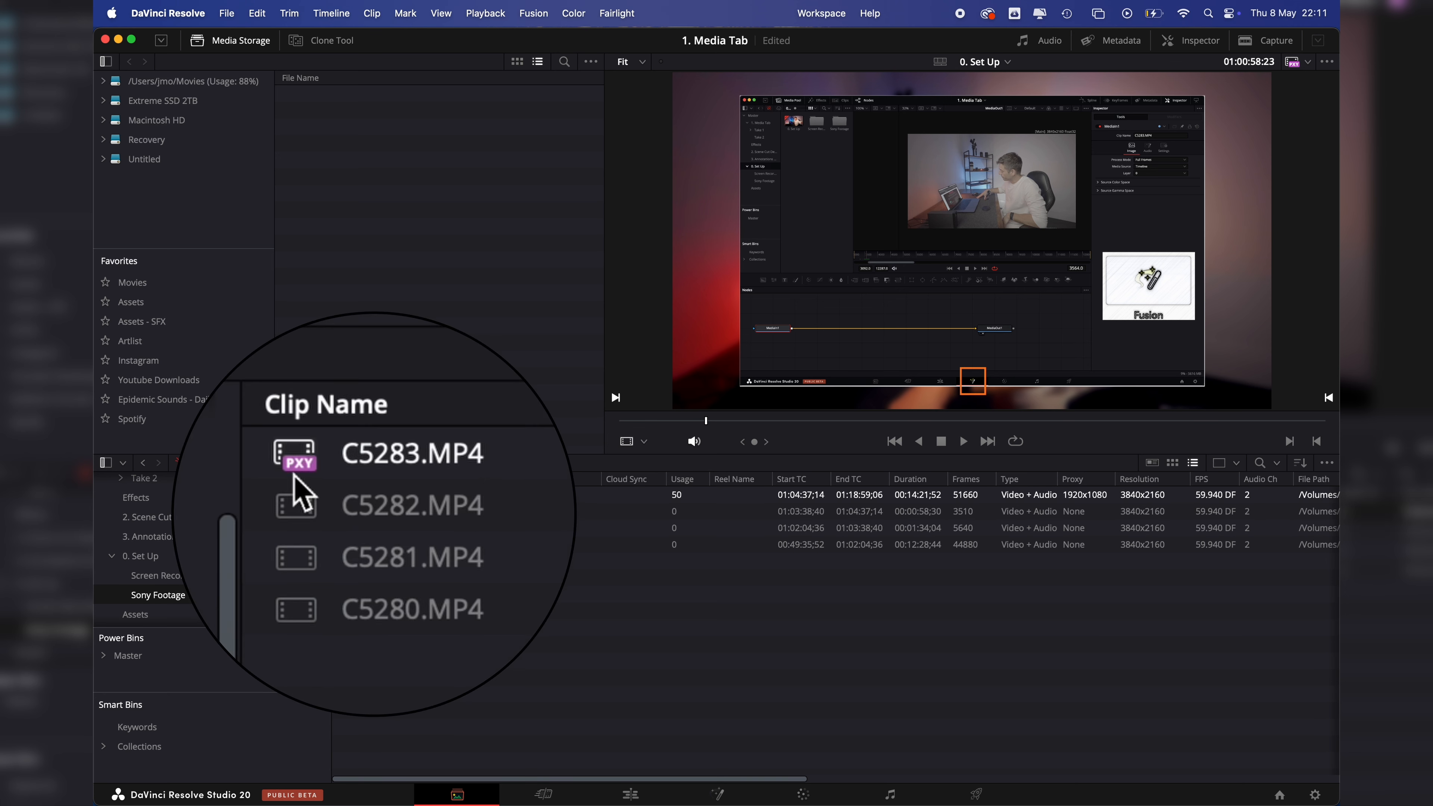
Step: Select clip C5283.MP4 in the Sony Footage bin and check the clip list's column options for the Proxy column
left_click(427, 464)
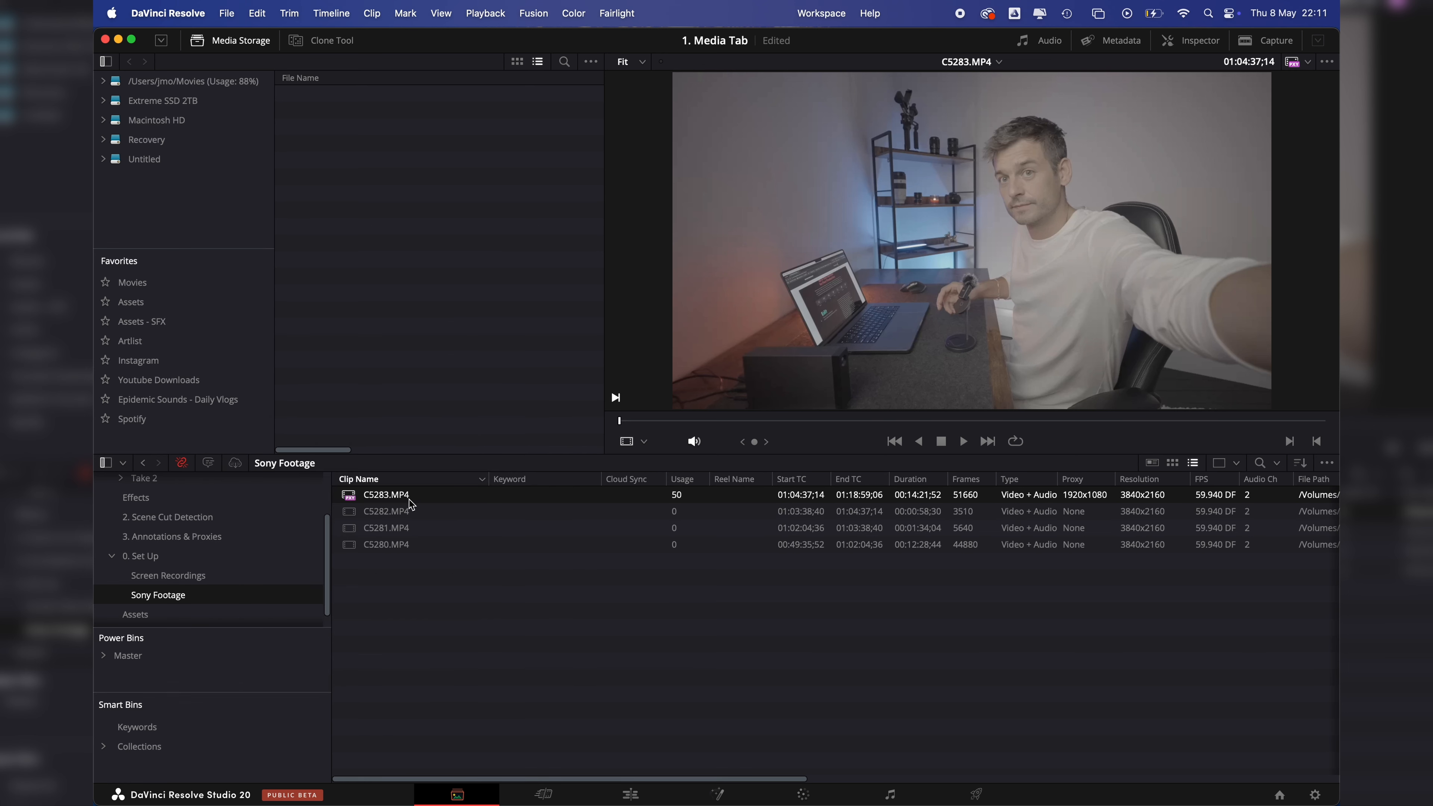
right_click(562, 480)
right_click(459, 479)
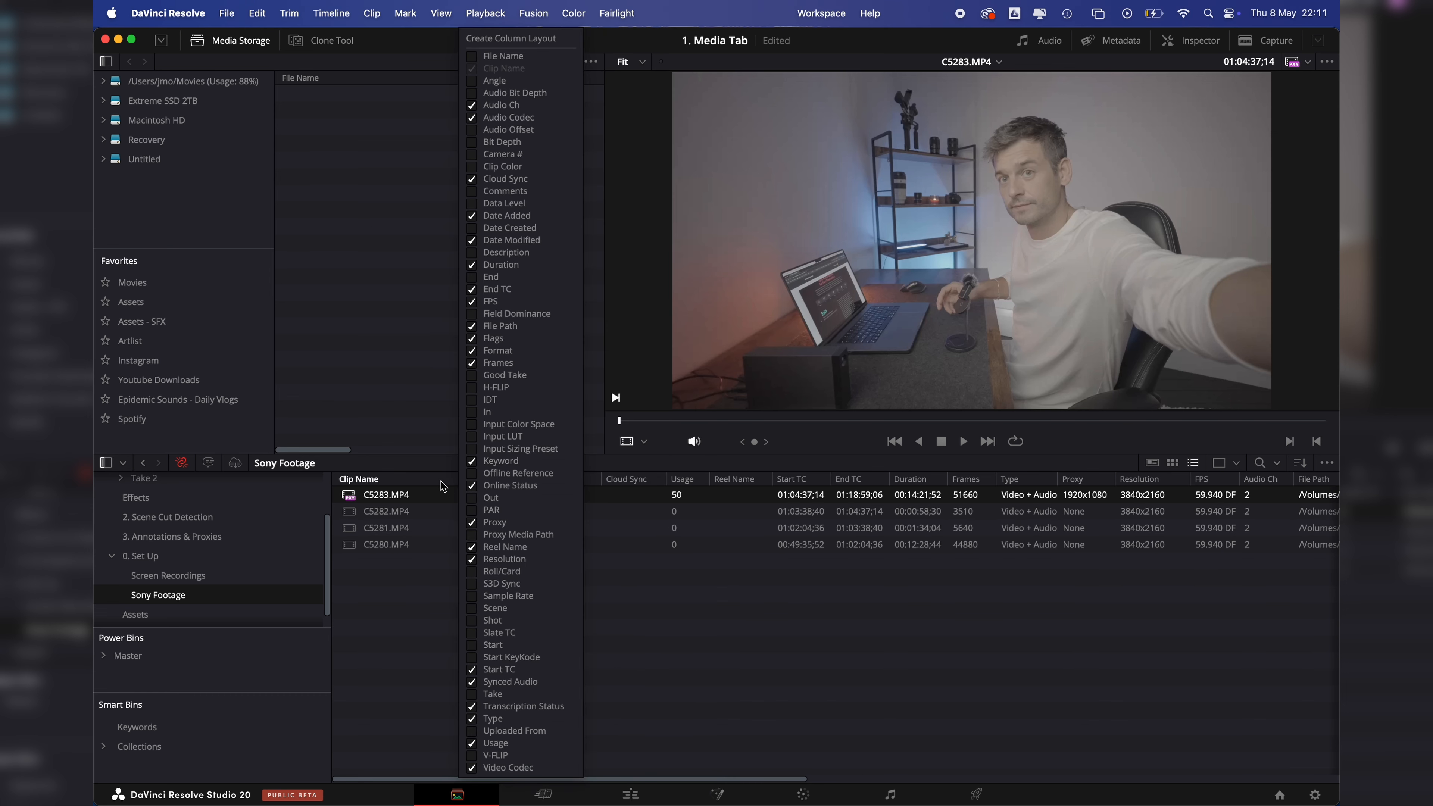
left_click(442, 481)
right_click(559, 481)
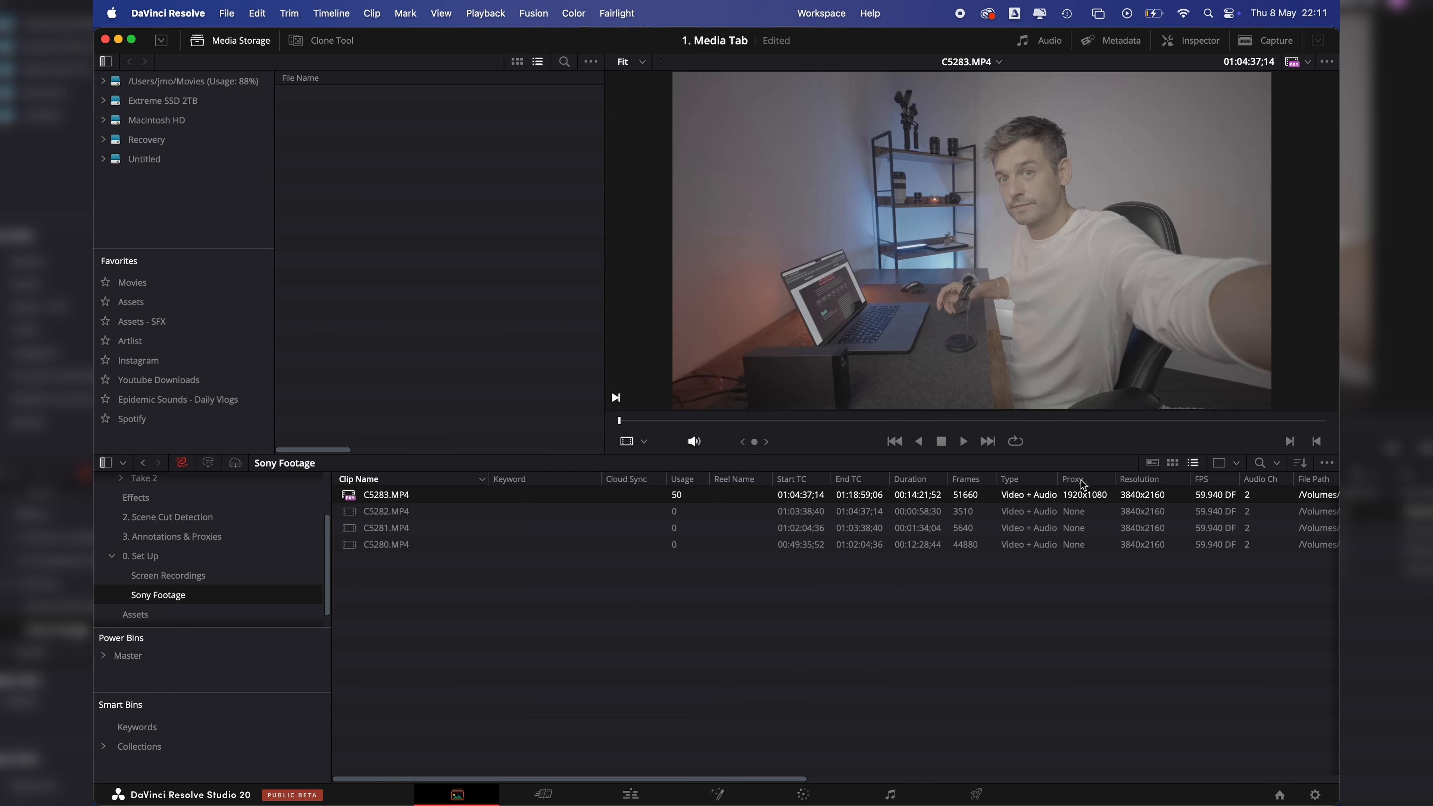
Step: Move the Proxy column directly before Cloud Sync and sort the Sony Footage clips by it in ascending order
left_click_drag(1081, 481, 616, 491)
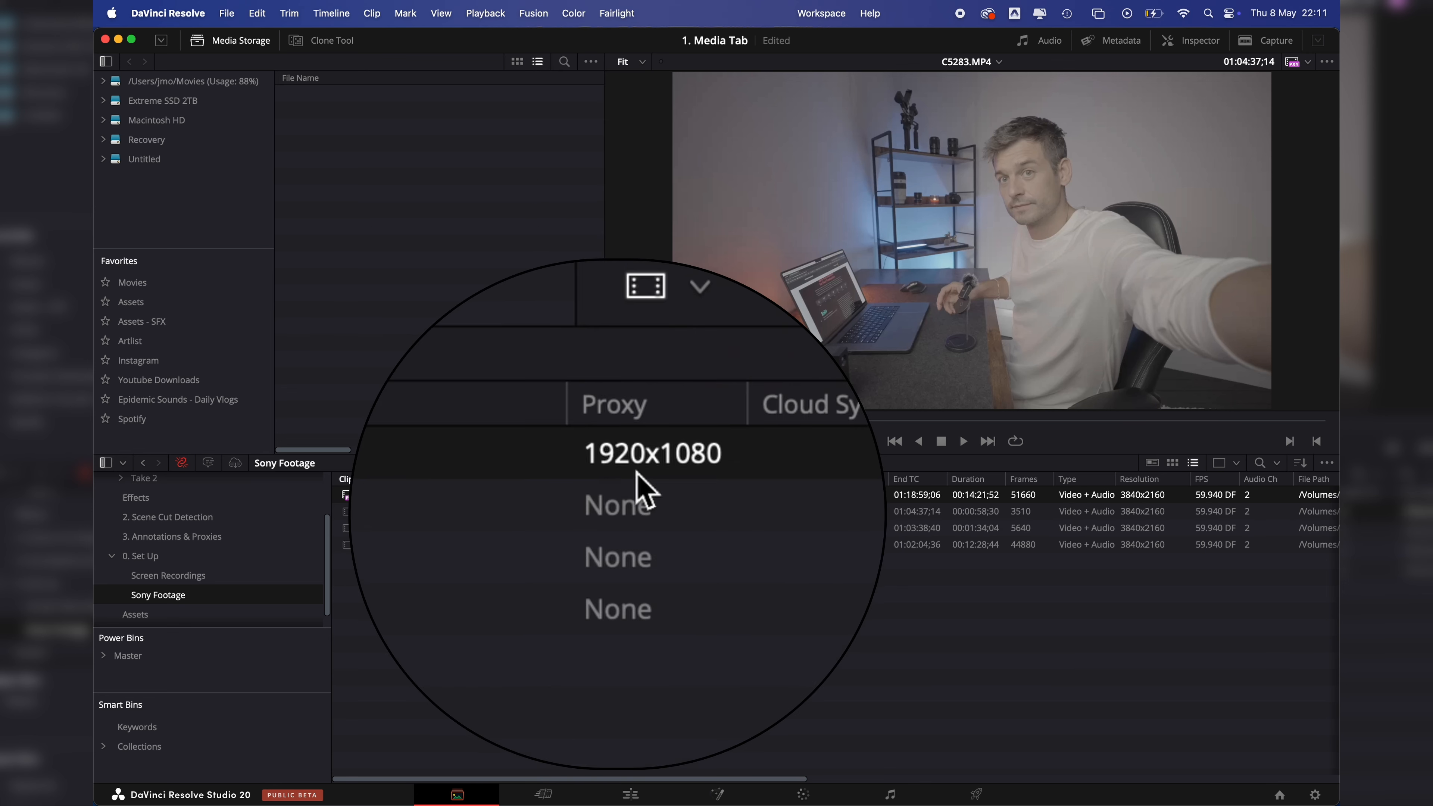
left_click(672, 407)
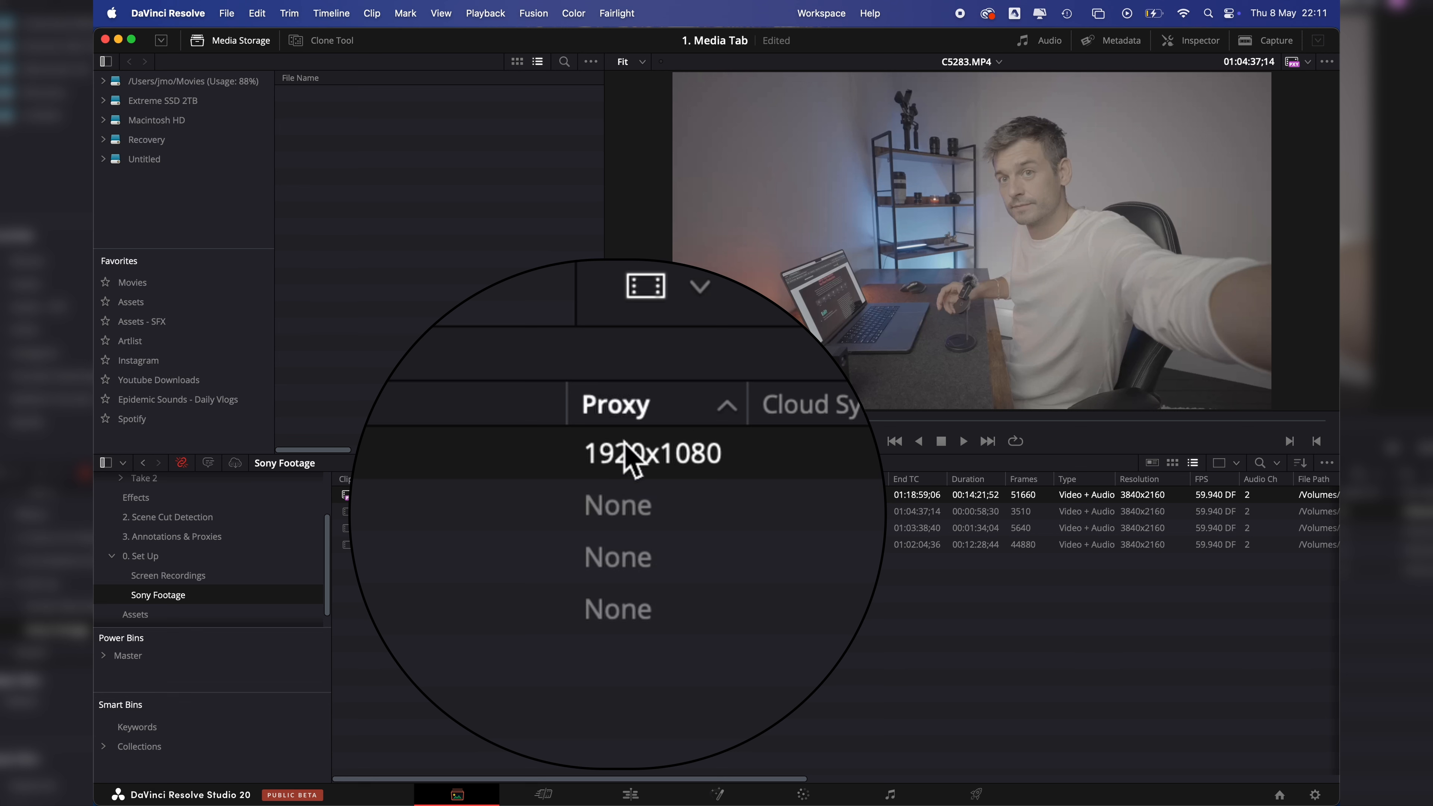